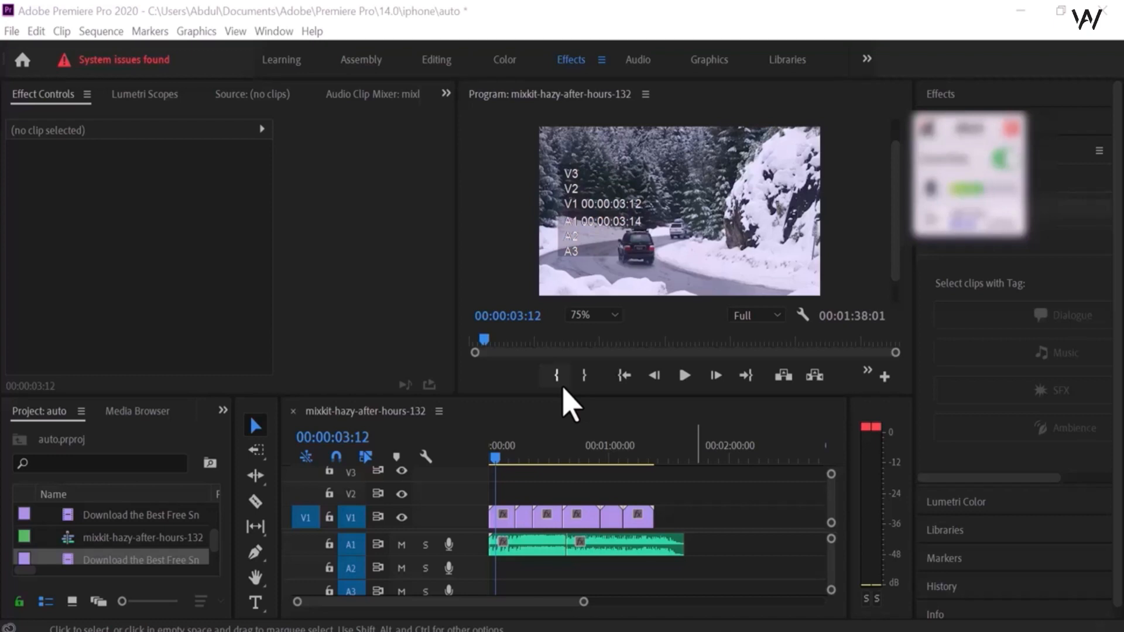
# - Create an auto-reframed duplicate of the mixkit-hazy-after-hours-132 sequence with a Vertical 9:16 aspect ratio, the Default motion preset and unnested clips
pyautogui.click(539, 526)
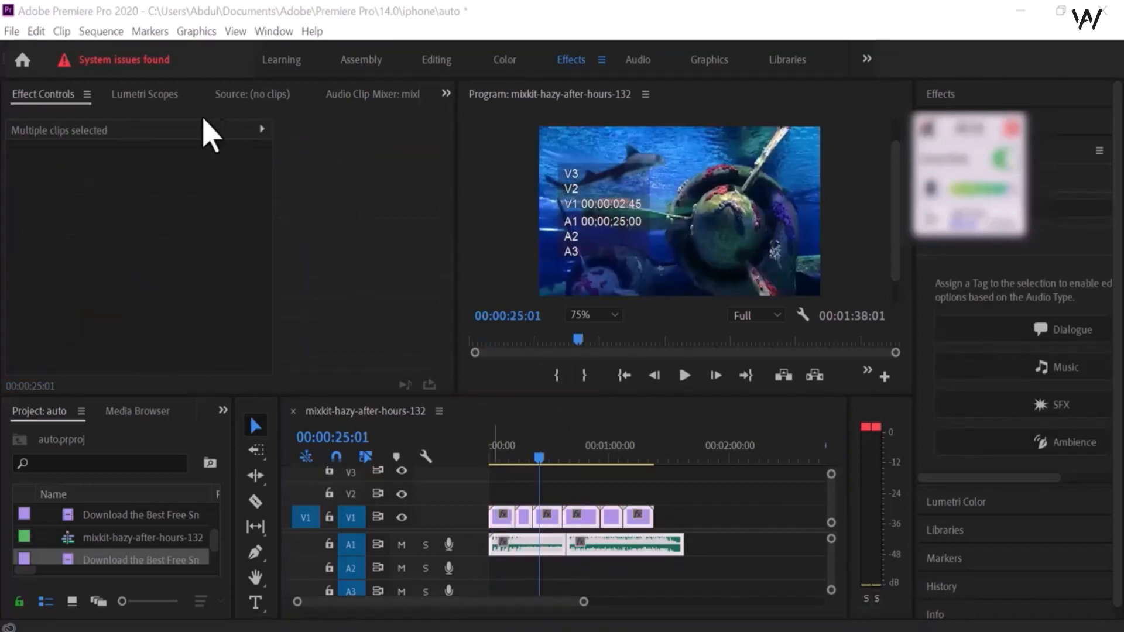
pyautogui.click(103, 32)
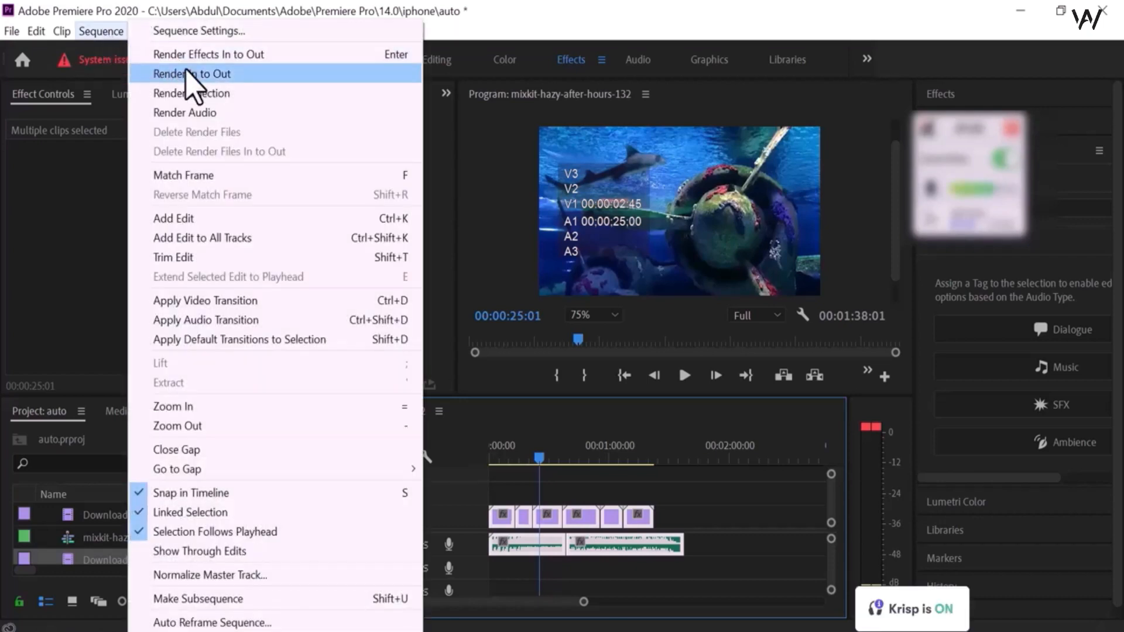
pyautogui.click(248, 623)
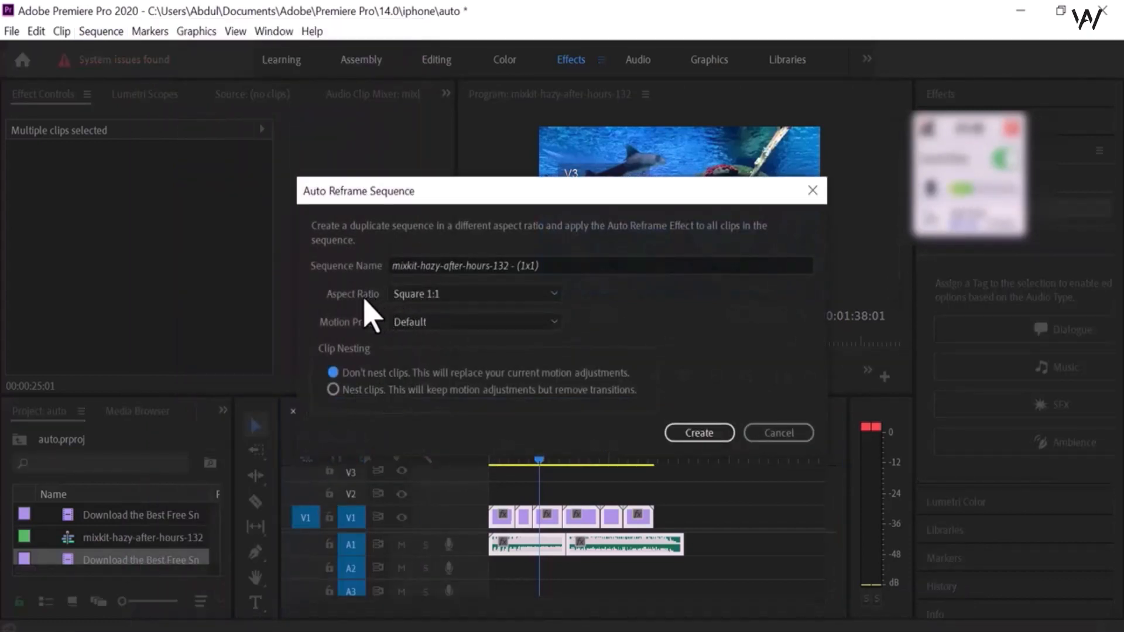
pyautogui.click(552, 297)
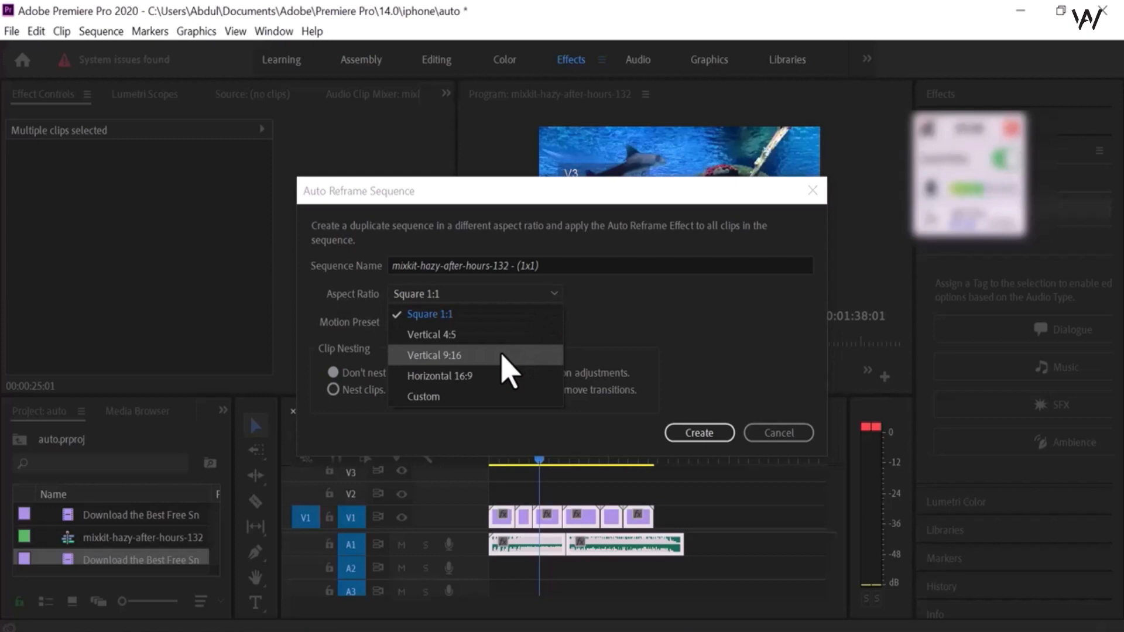
pyautogui.click(501, 355)
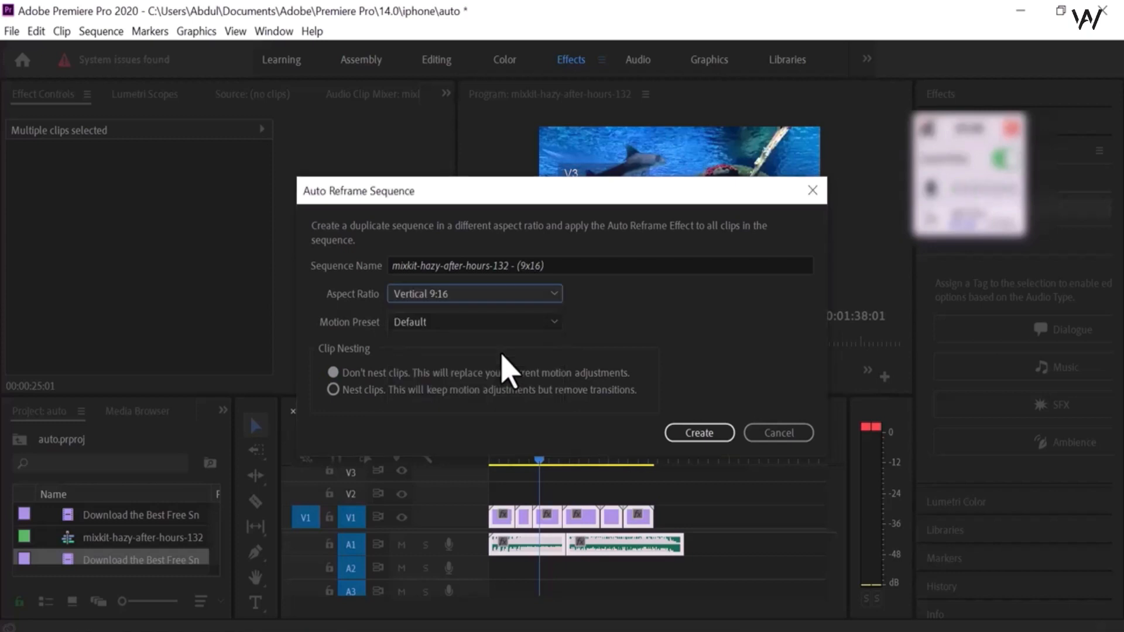
pyautogui.click(709, 439)
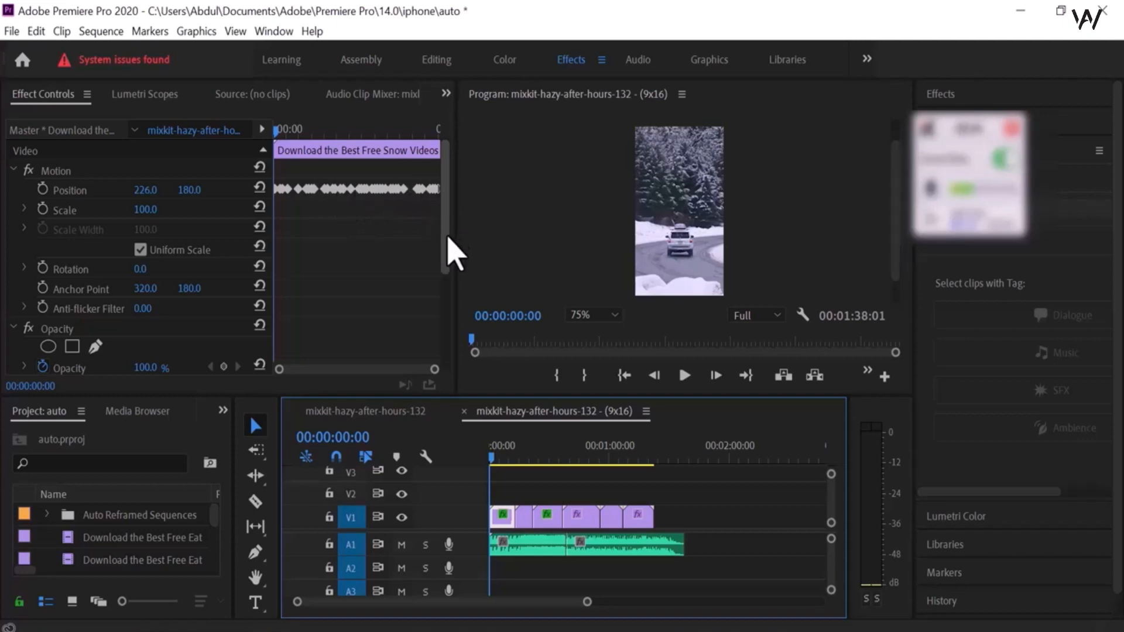
# - Examine the first clip's Auto Reframe settings and the available motion presets in the 9:16 sequence
pyautogui.moveTo(451, 261); pyautogui.dragTo(447, 272)
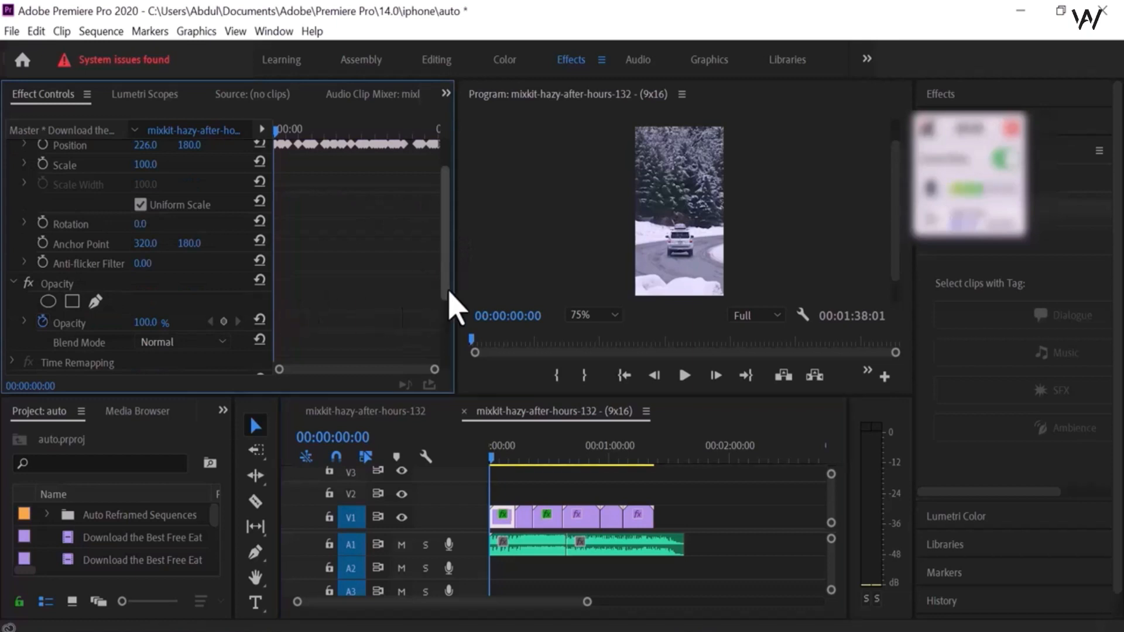
pyautogui.moveTo(446, 297); pyautogui.dragTo(451, 362)
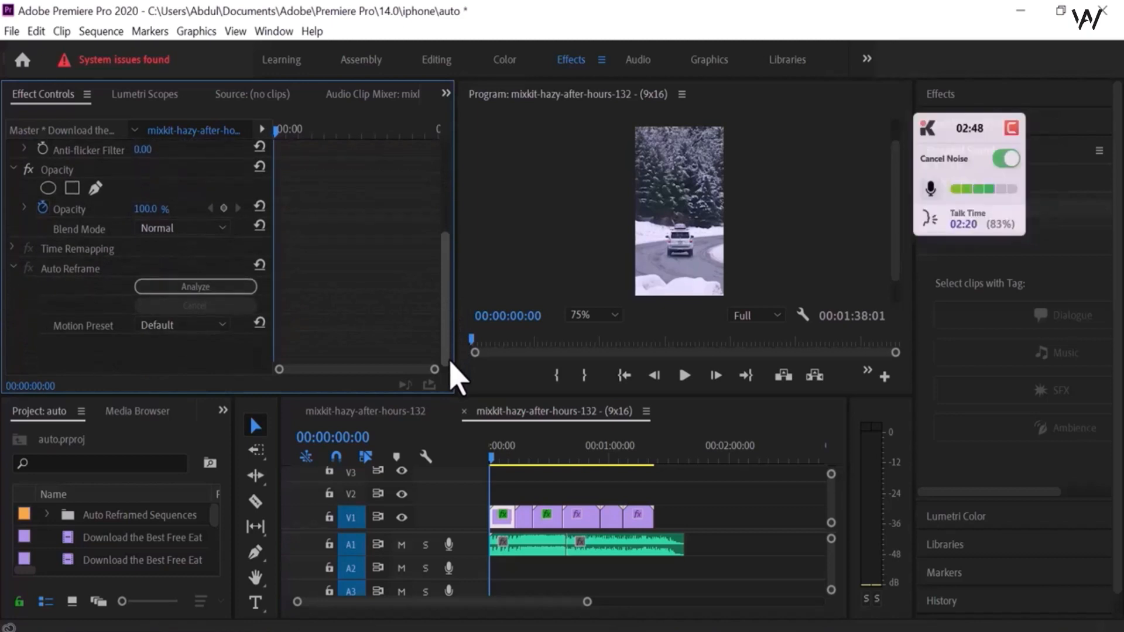
pyautogui.click(217, 325)
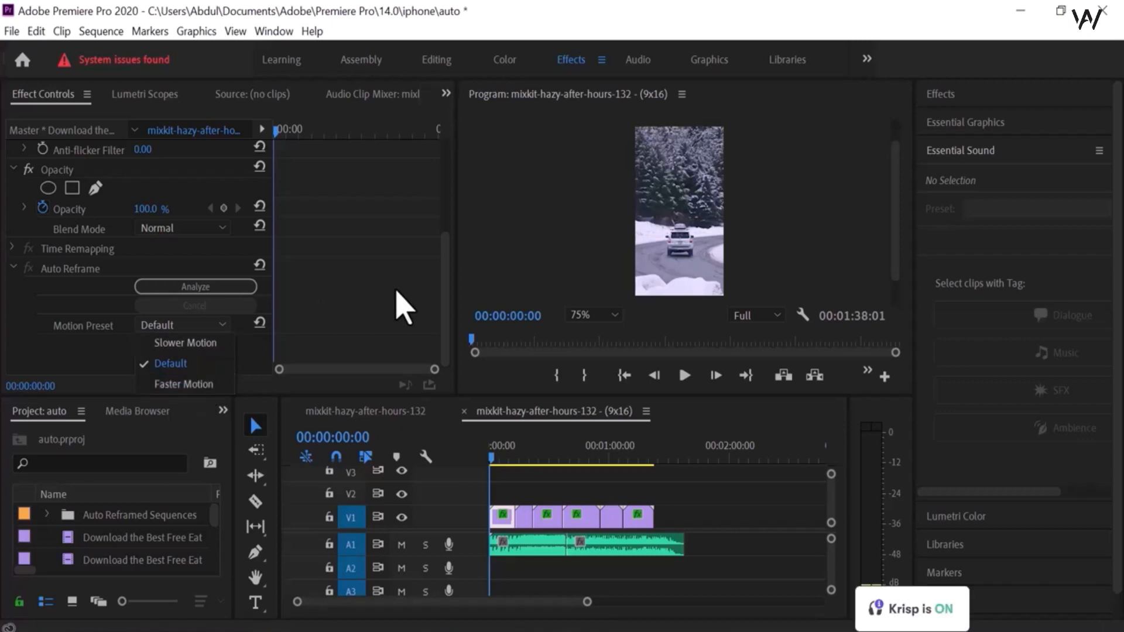
pyautogui.click(447, 289)
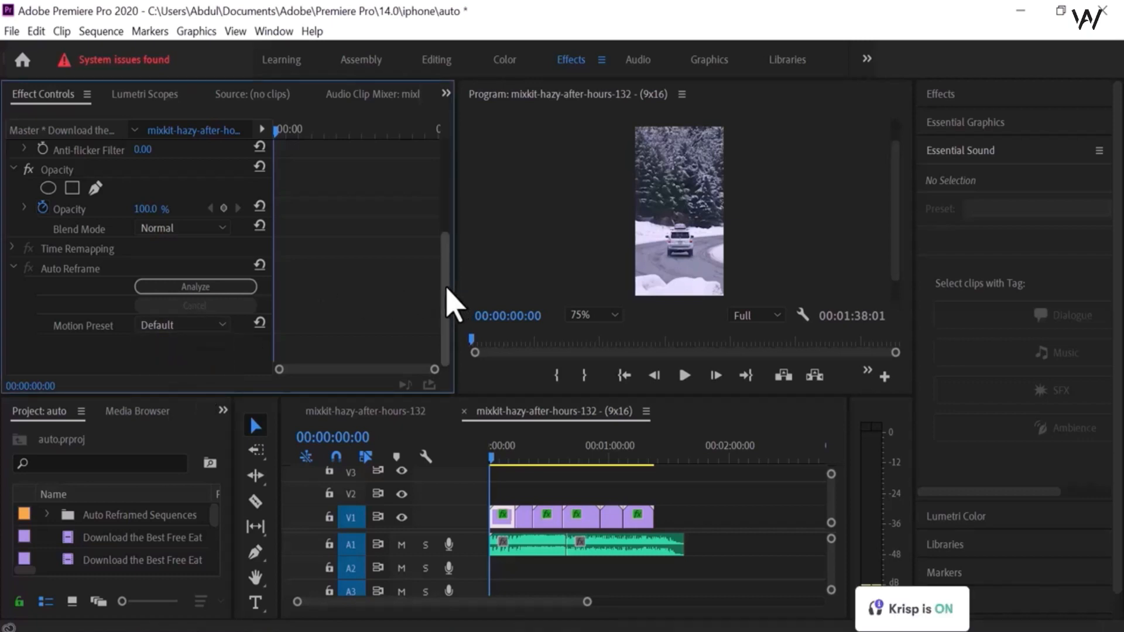
pyautogui.moveTo(447, 289); pyautogui.dragTo(434, 195)
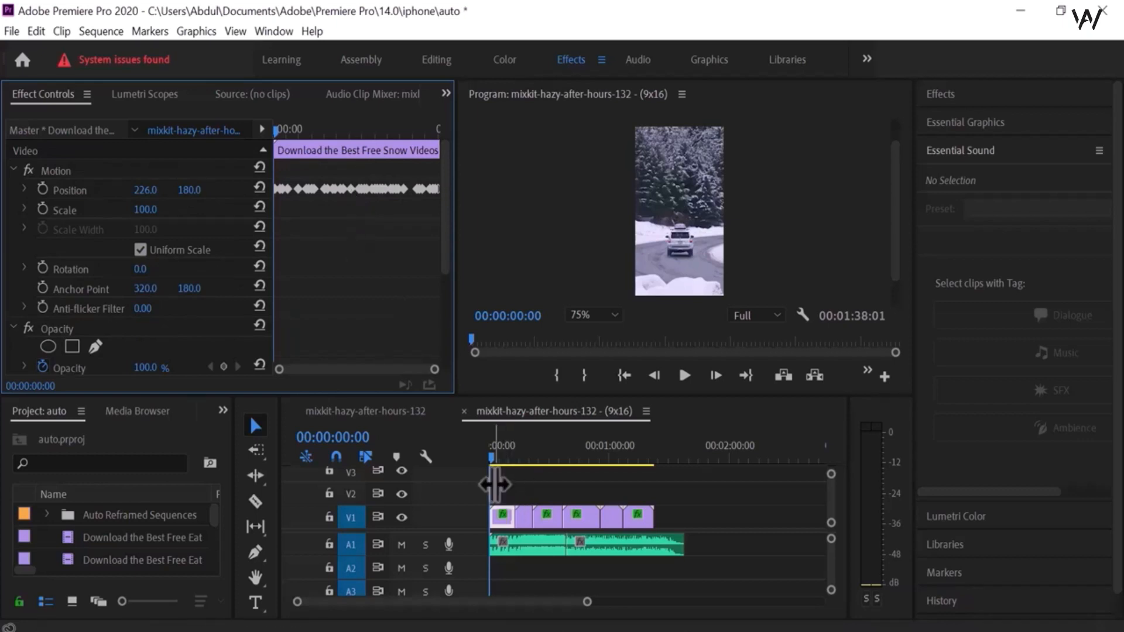
# - Create an auto-reframed duplicate of the 9:16 sequence with a Vertical 4:5 aspect ratio, the Default motion preset and unnested clips
pyautogui.moveTo(495, 484); pyautogui.dragTo(667, 609)
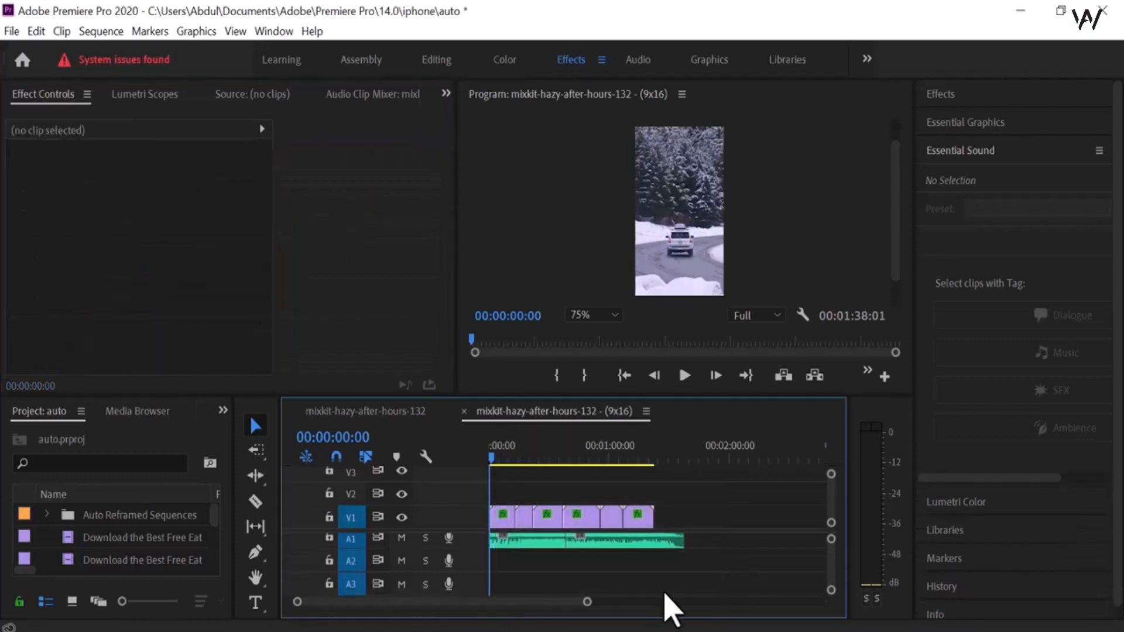
pyautogui.click(102, 31)
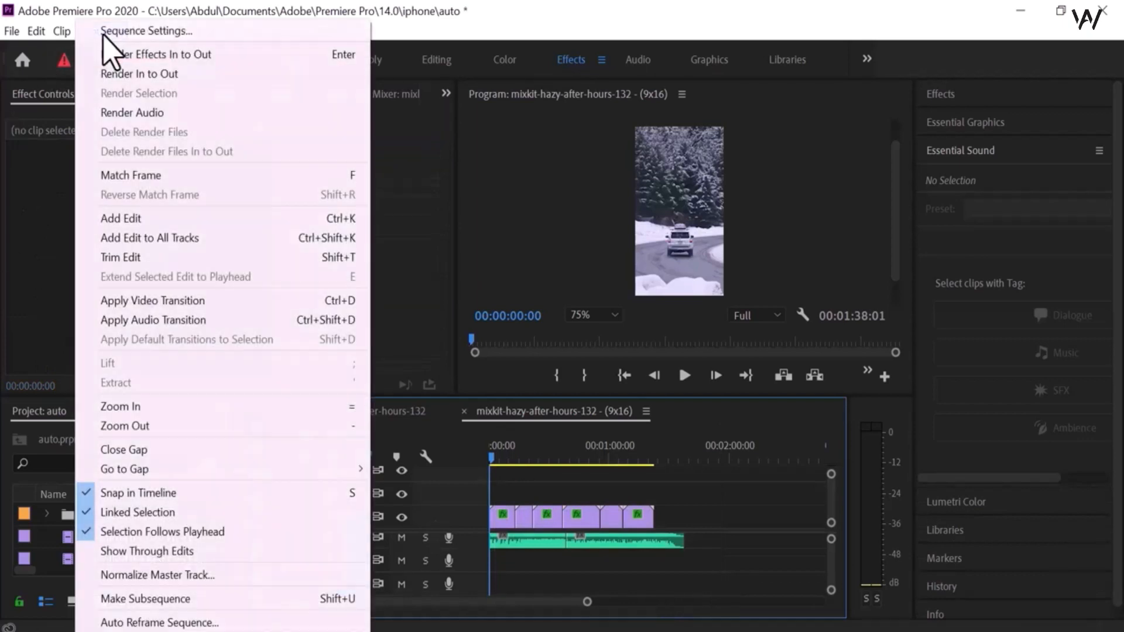
pyautogui.click(179, 624)
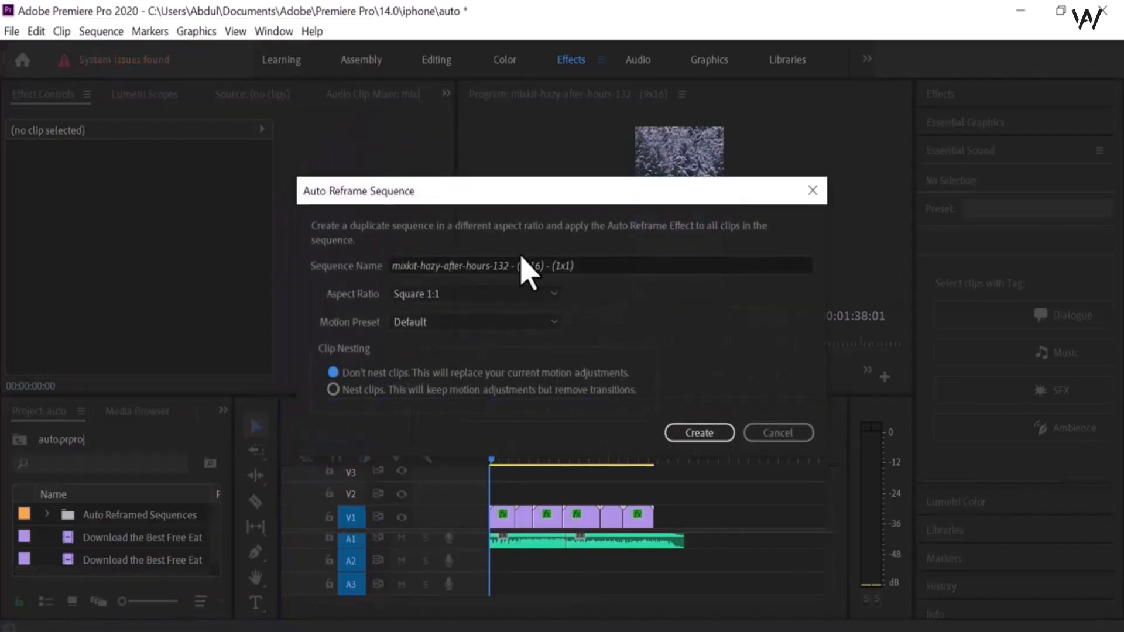
pyautogui.click(550, 293)
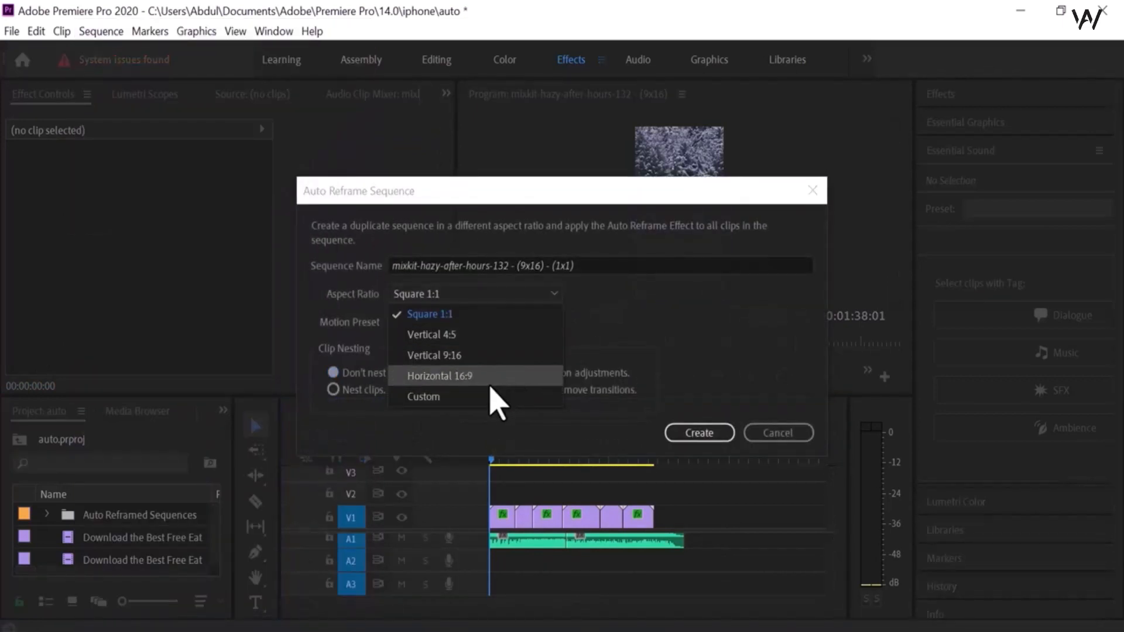
pyautogui.click(451, 338)
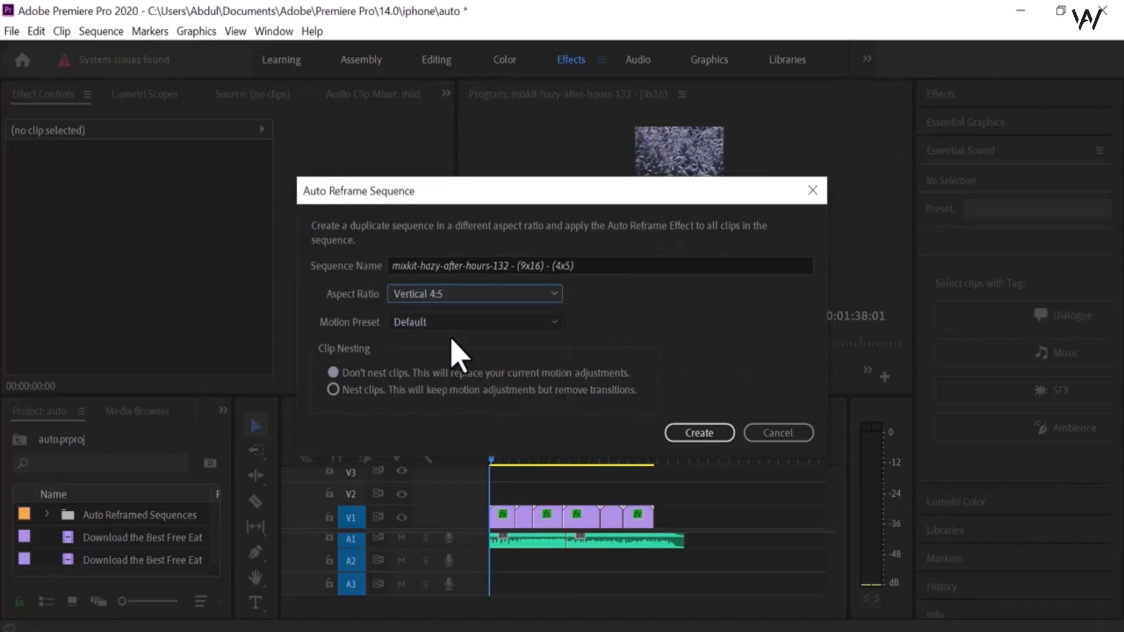
pyautogui.click(700, 433)
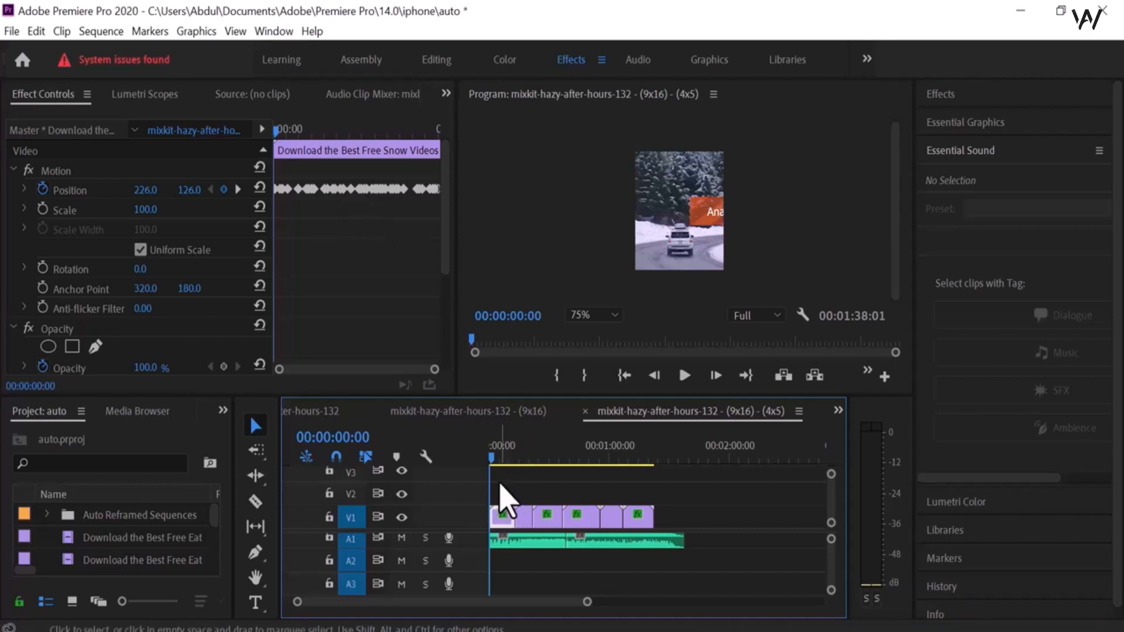
# - Nest all video and audio clips of the 4:5 sequence into one sequence named Nested Sequence 01
pyautogui.moveTo(499, 482); pyautogui.dragTo(678, 566)
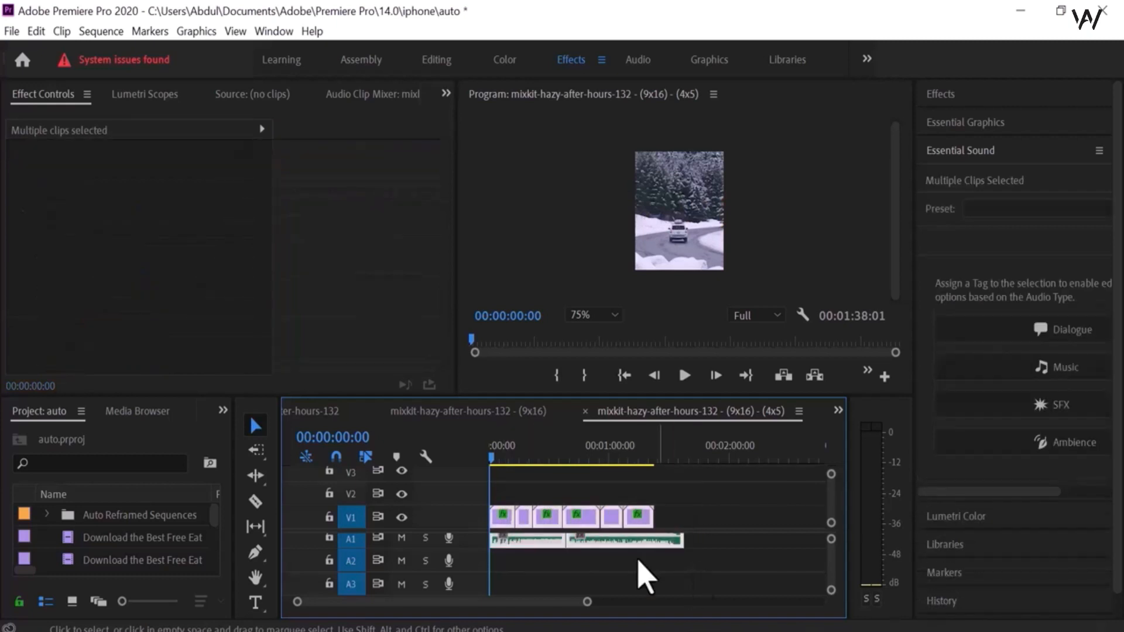
pyautogui.rightClick(587, 527)
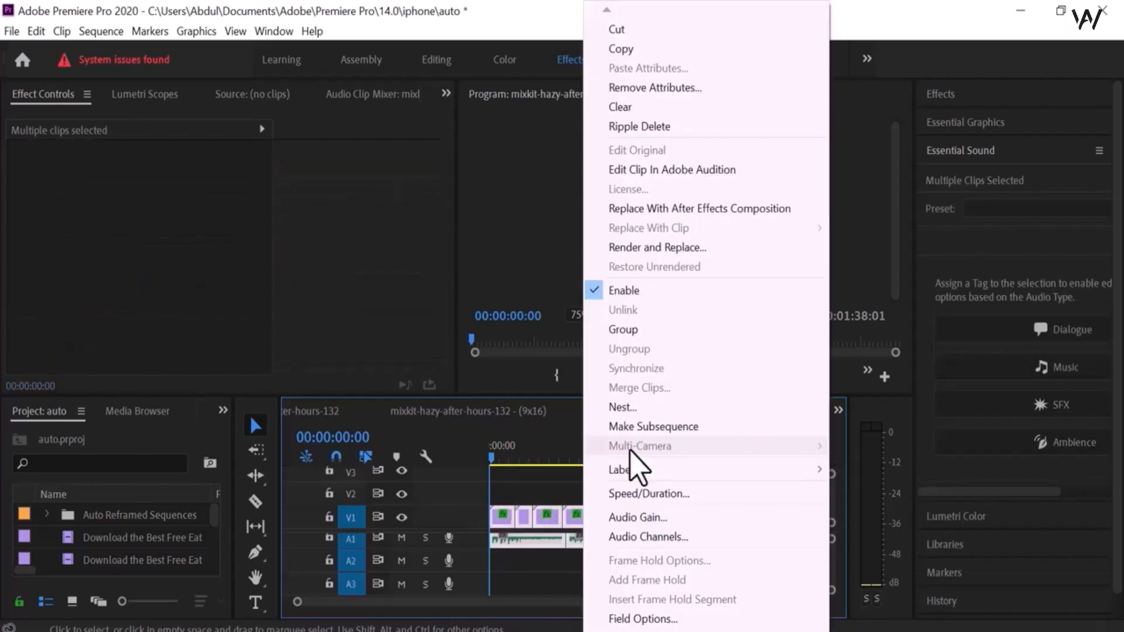
pyautogui.click(625, 410)
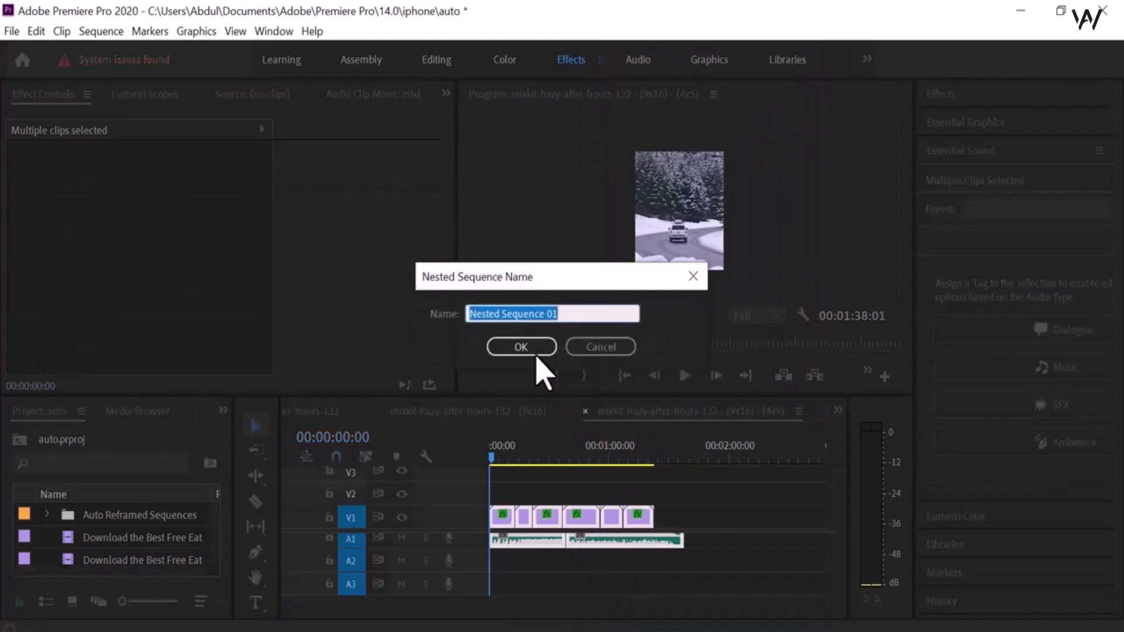
pyautogui.click(521, 347)
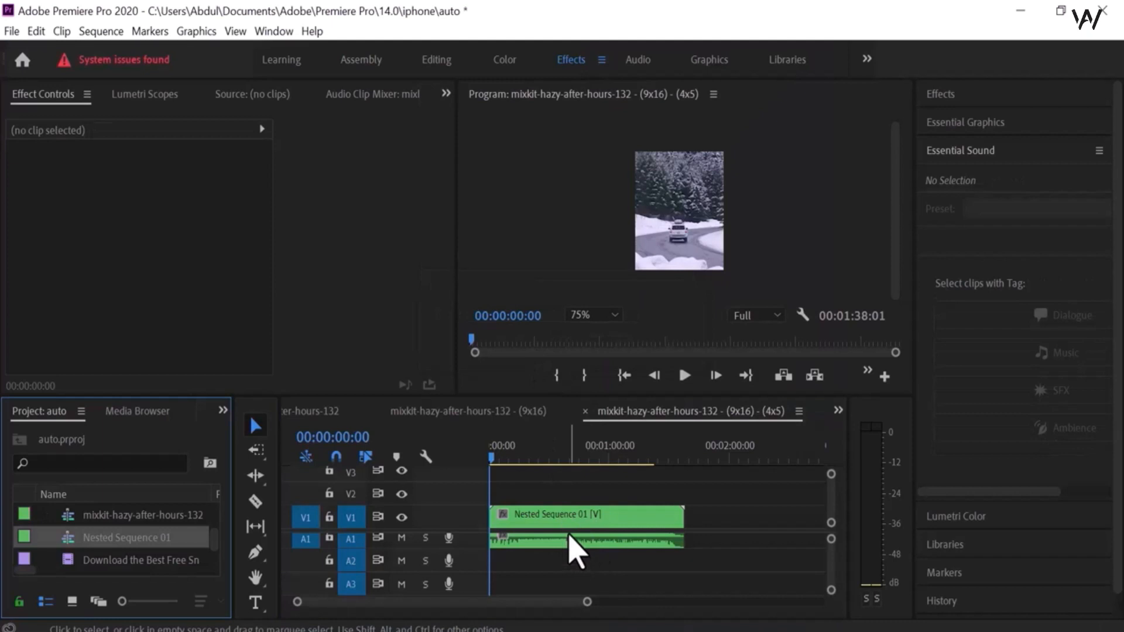
# - Create an auto-reframed duplicate of Nested Sequence 01 at Horizontal 16:9 with the Default motion preset and the Nest clips option
pyautogui.click(100, 31)
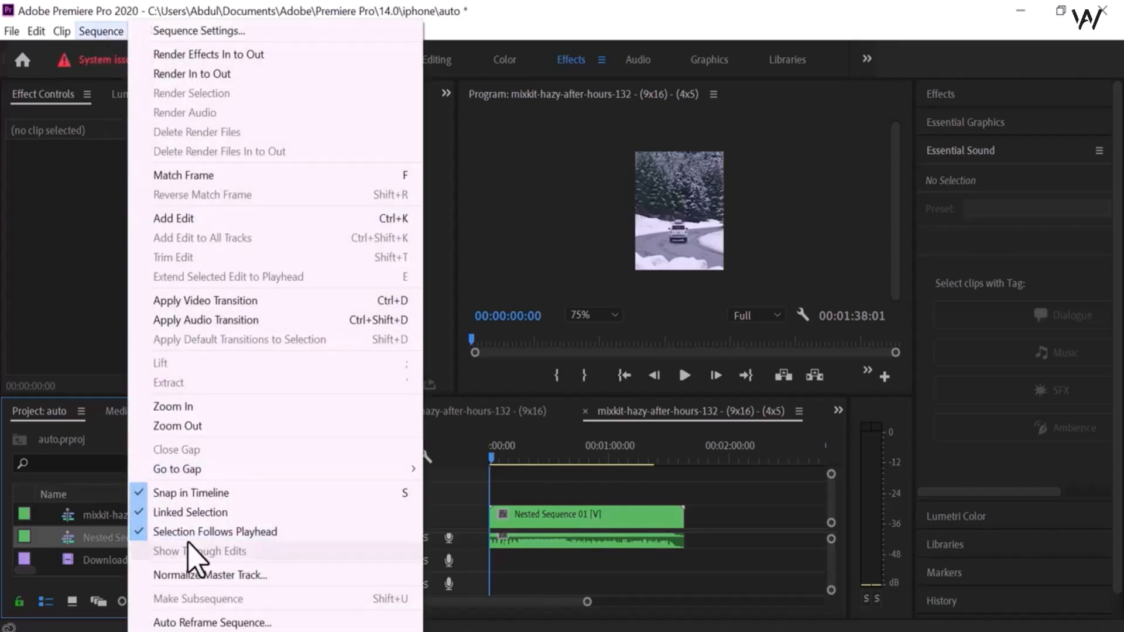
pyautogui.click(193, 623)
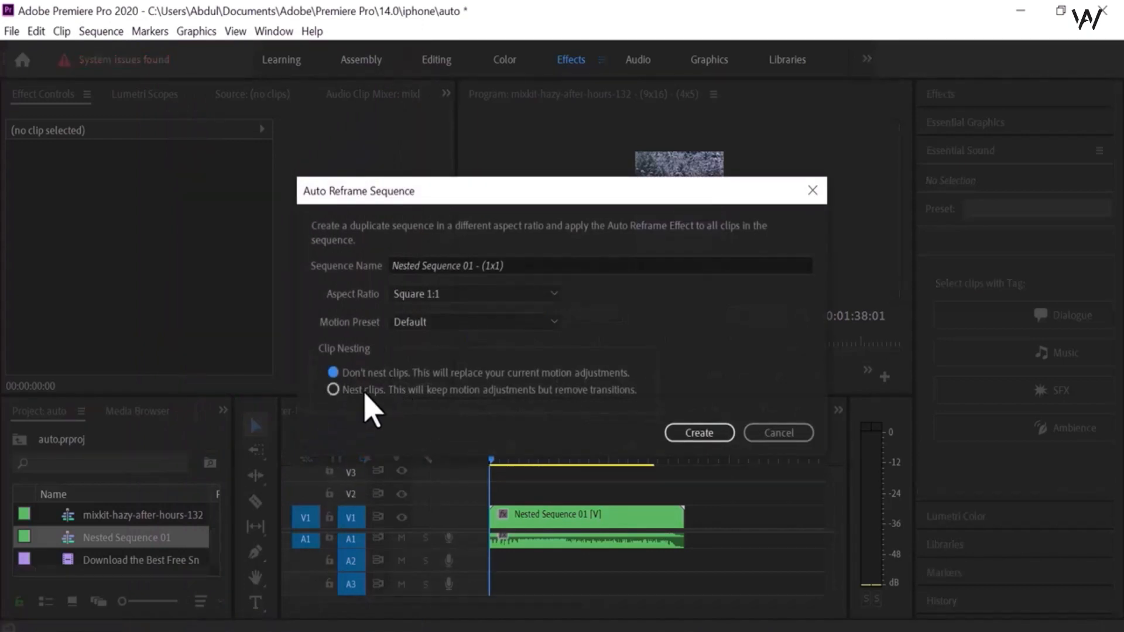
pyautogui.click(333, 389)
pyautogui.click(548, 296)
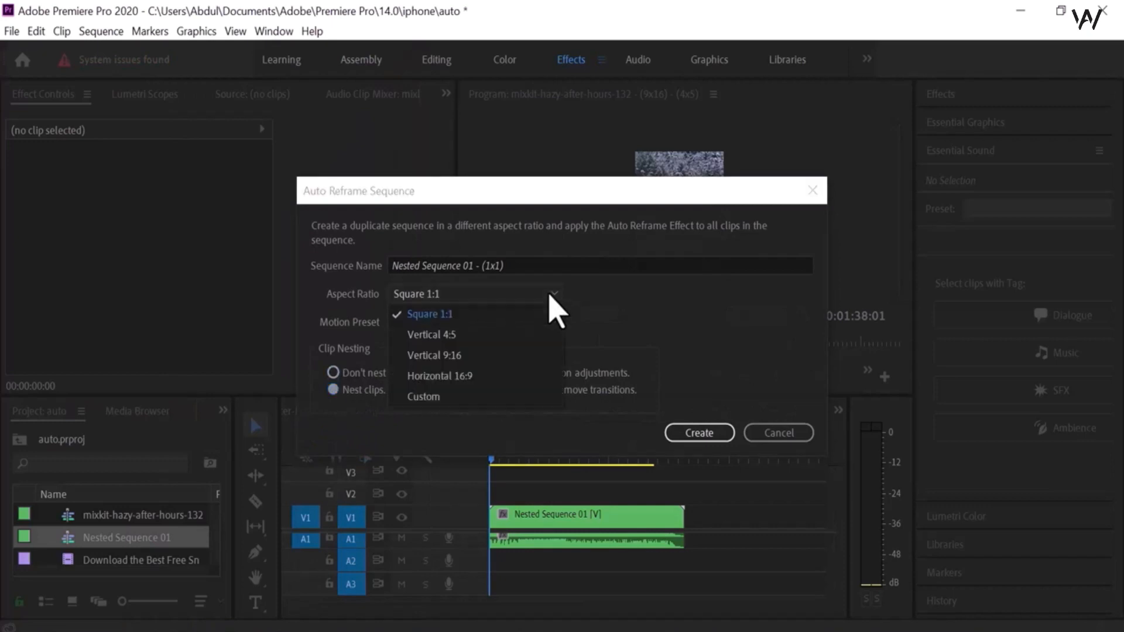
pyautogui.click(495, 380)
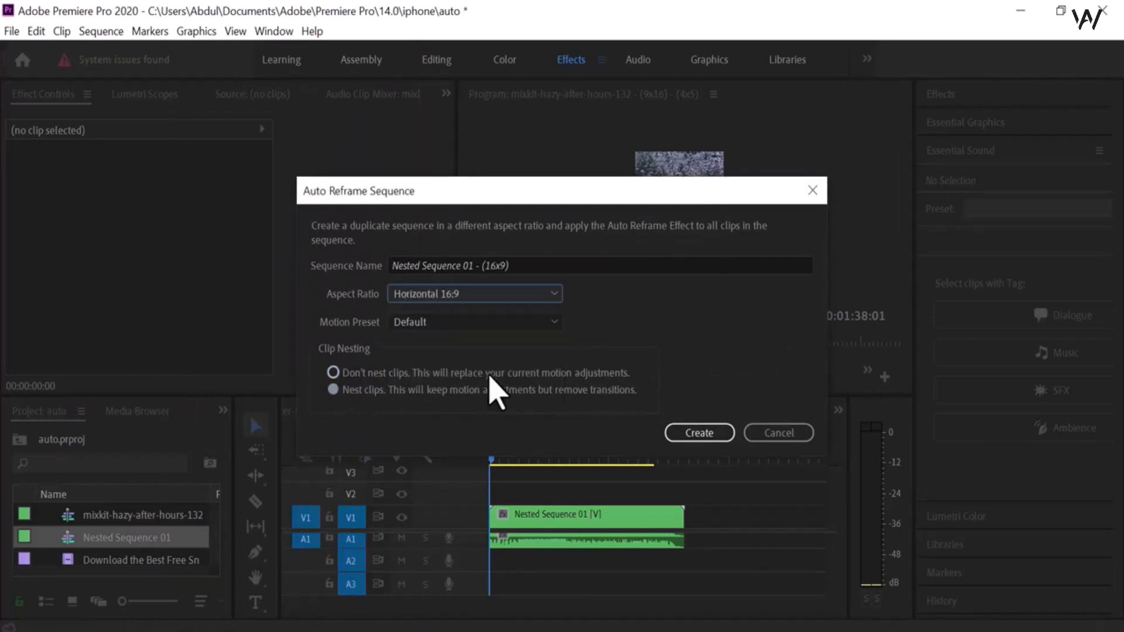
pyautogui.click(688, 433)
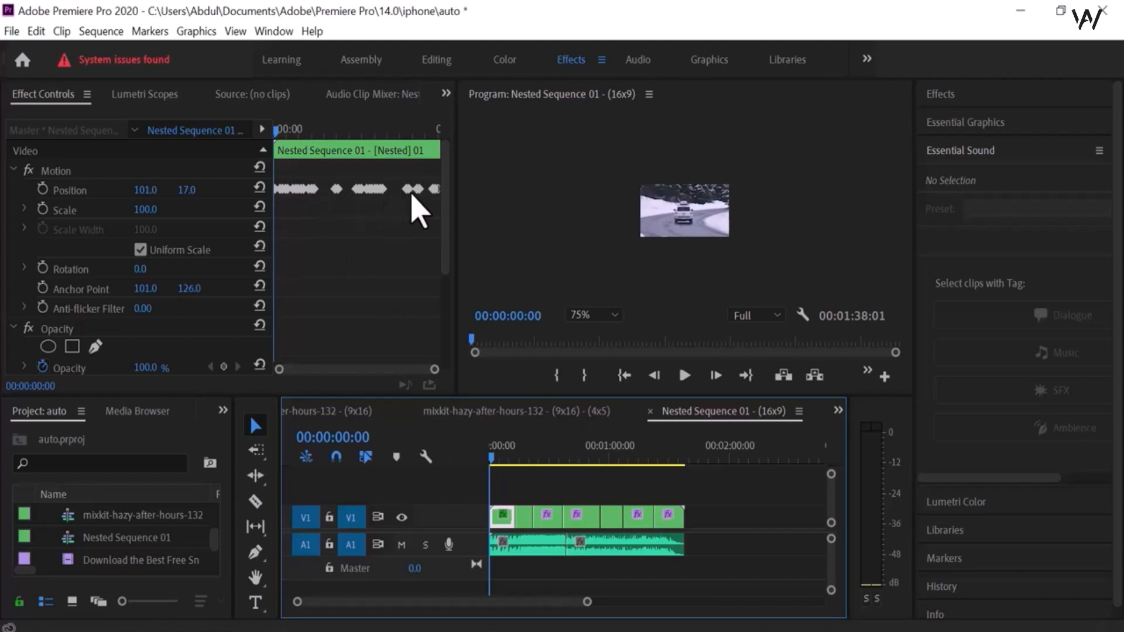
# - Examine the Auto Reframe effect and its motion presets on the first clip of the 16:9 nested sequence
pyautogui.click(443, 235)
pyautogui.scroll(-5, 452, 301)
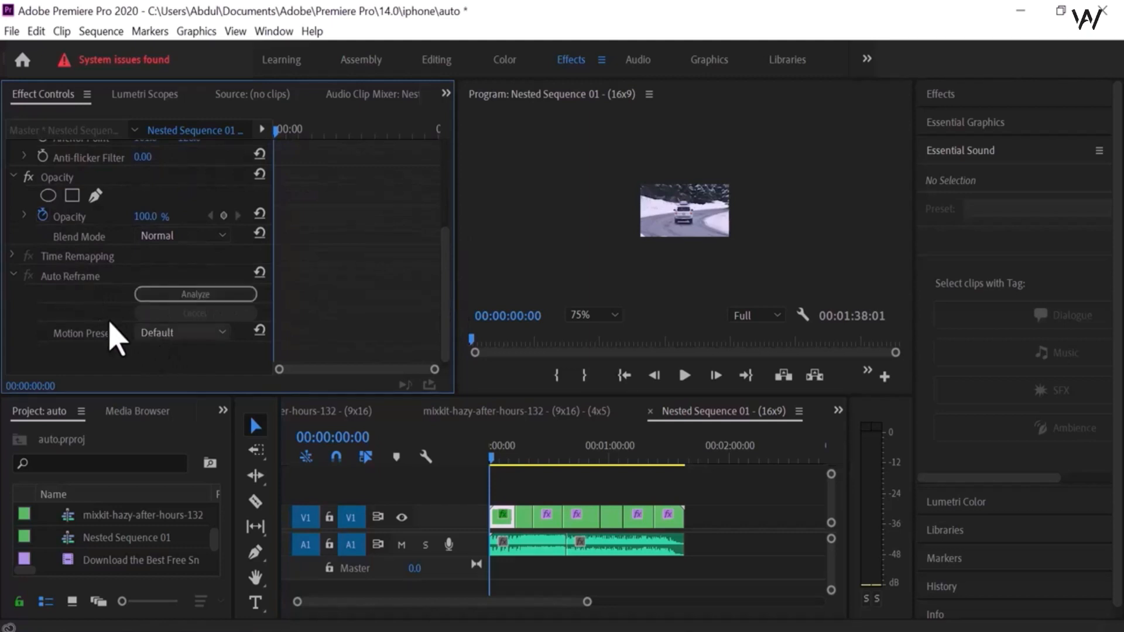
pyautogui.click(222, 333)
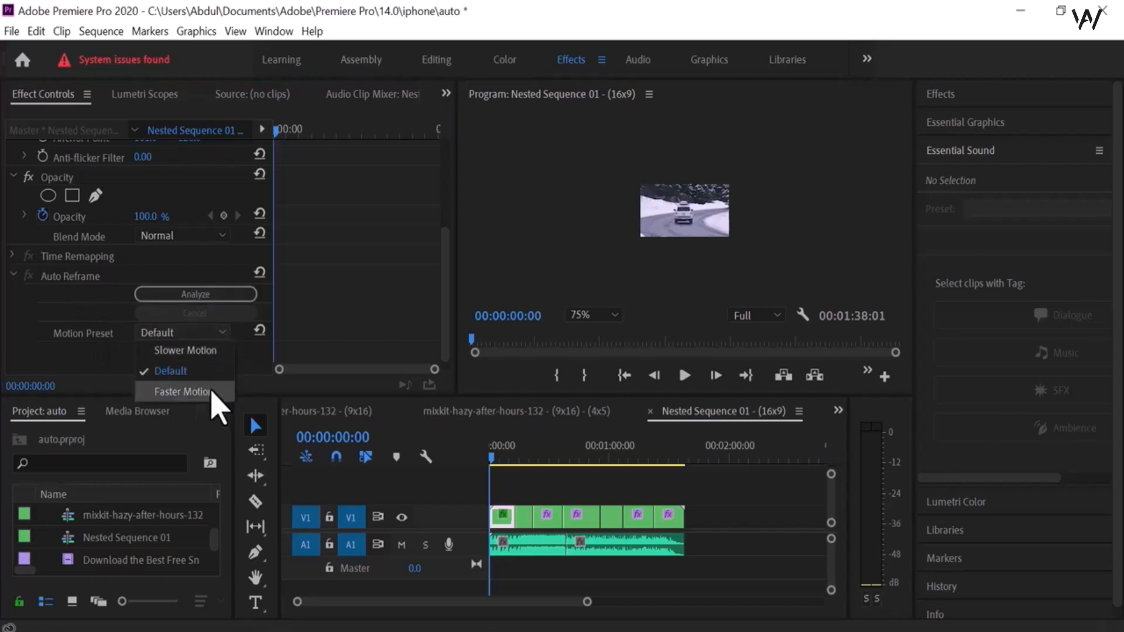
pyautogui.click(220, 333)
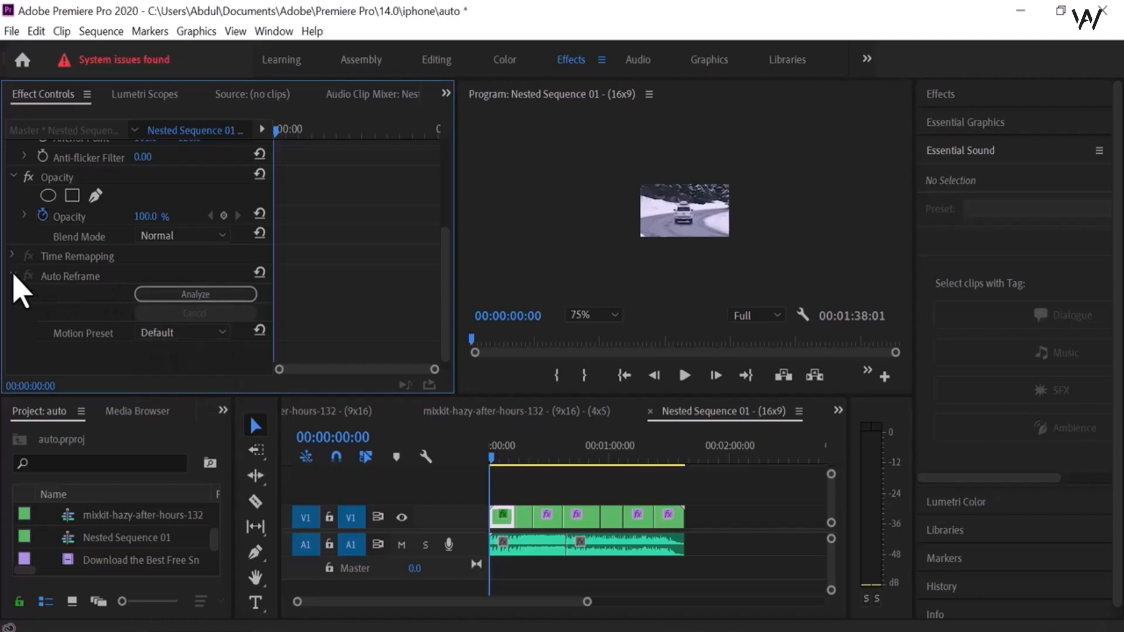
# - Deselect the clip and play back the first few seconds of the reframed 16:9 sequence
pyautogui.click(584, 494)
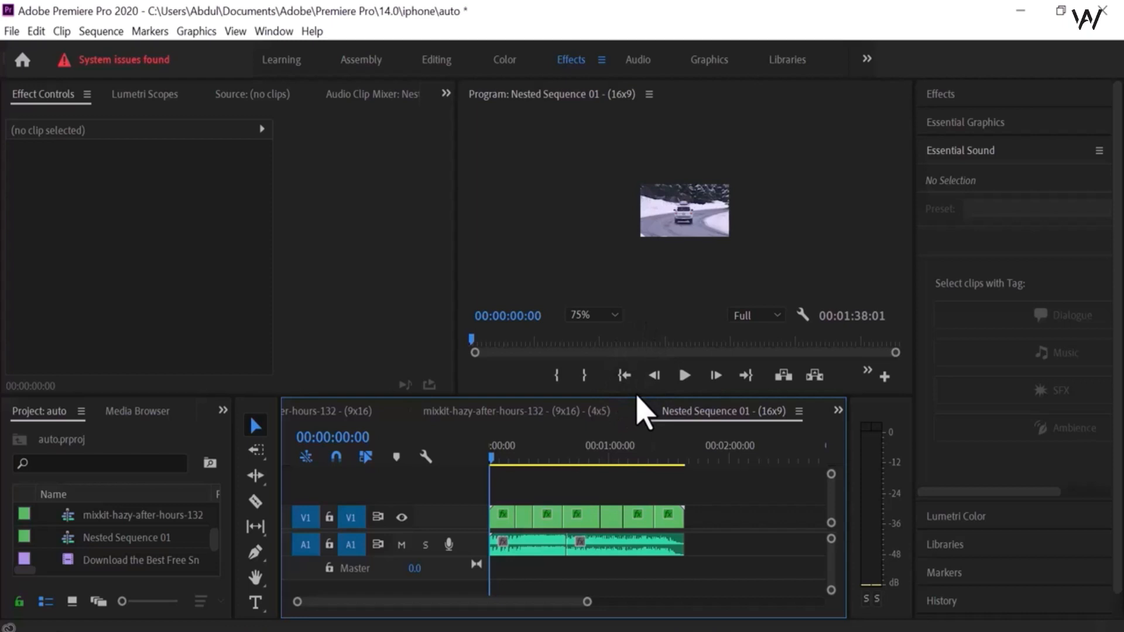
pyautogui.click(683, 375)
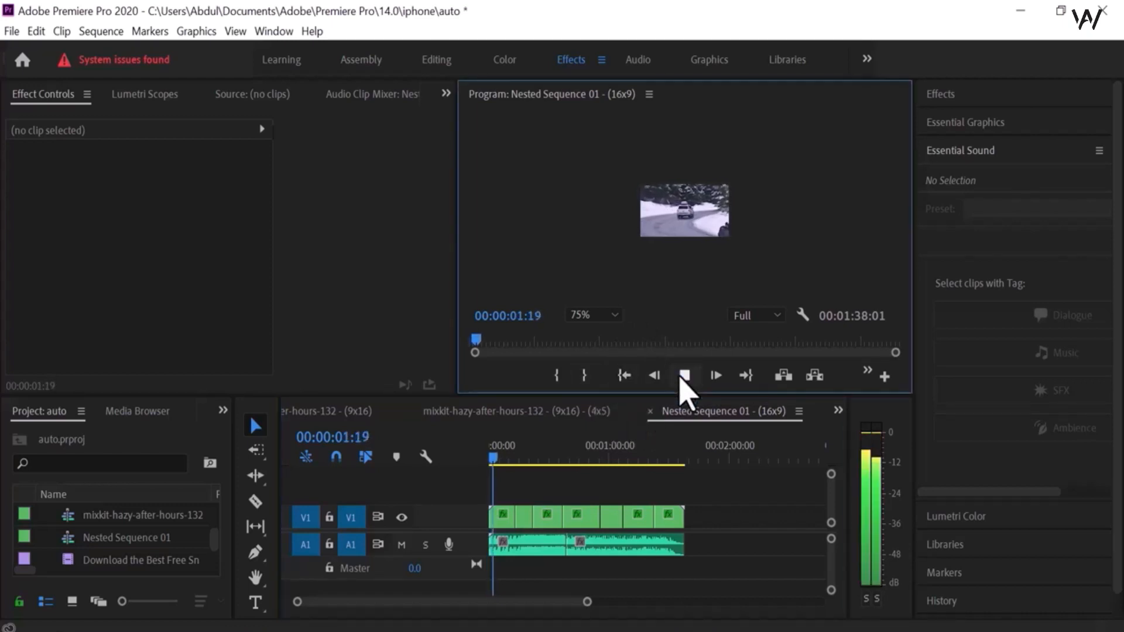
pyautogui.click(683, 375)
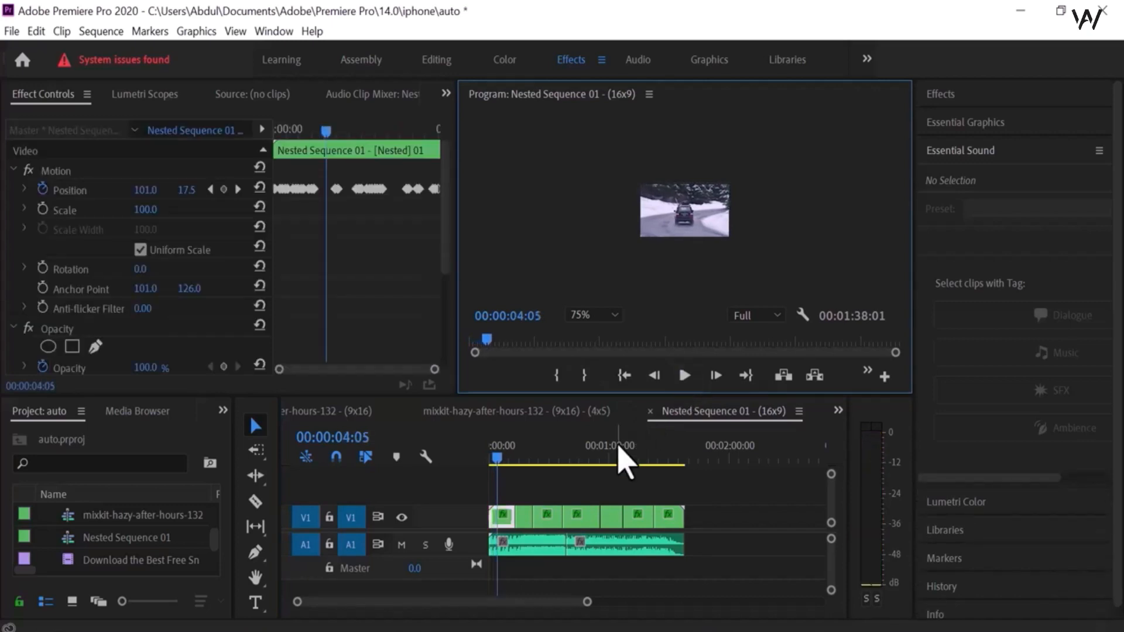